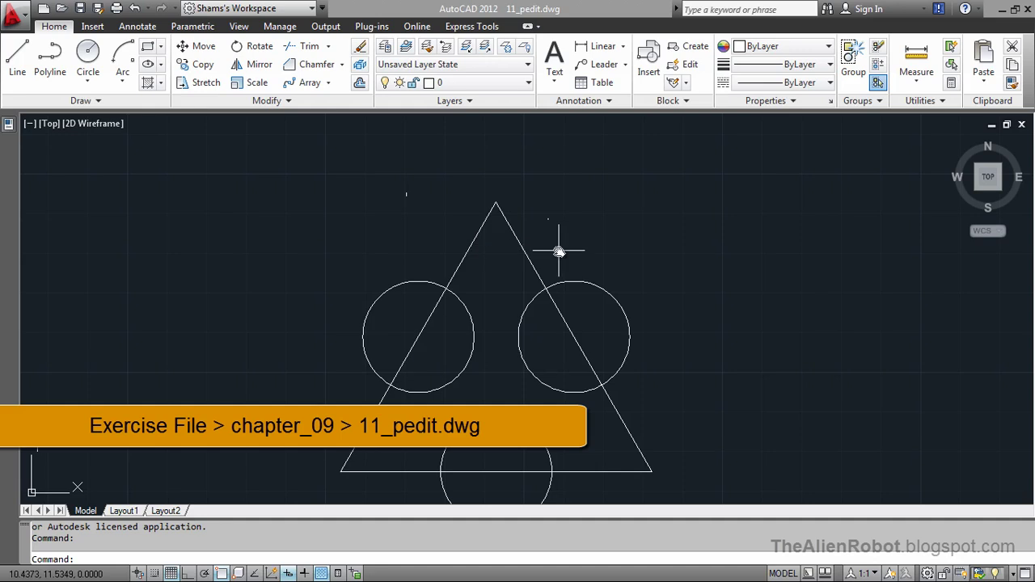
Step: Pan the drawing up so the lower circle is fully in view
{"action": "mouse_move", "coordinate": [667, 327]}
{"action": "middle_mouse_down"}
{"action": "mouse_move", "coordinate": [668, 274]}
{"action": "mouse_move", "coordinate": [658, 282]}
{"action": "middle_mouse_up"}
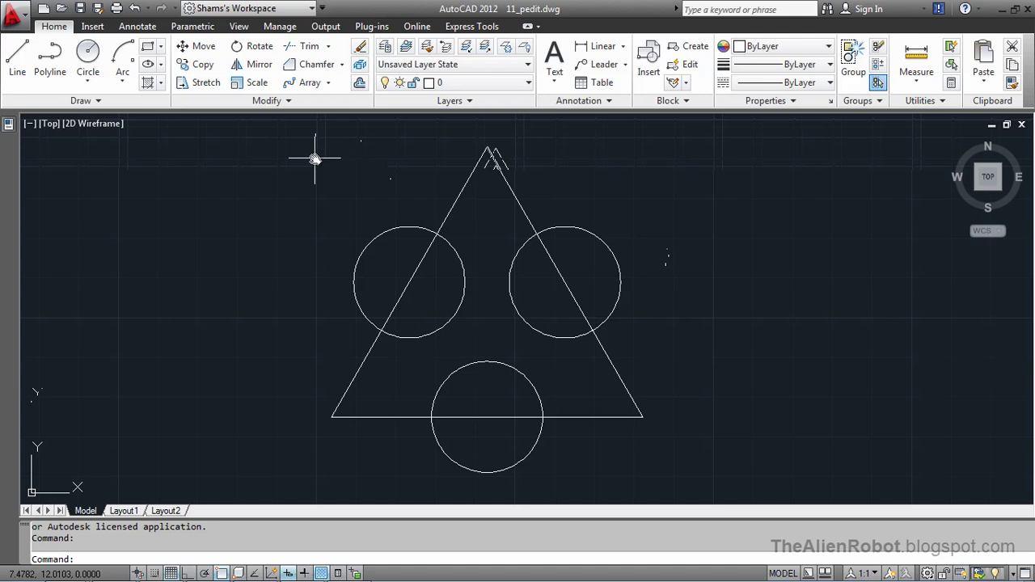
Step: Start TRIM with the triangle and all three circles as cutting edges
{"action": "left_click", "coordinate": [308, 48]}
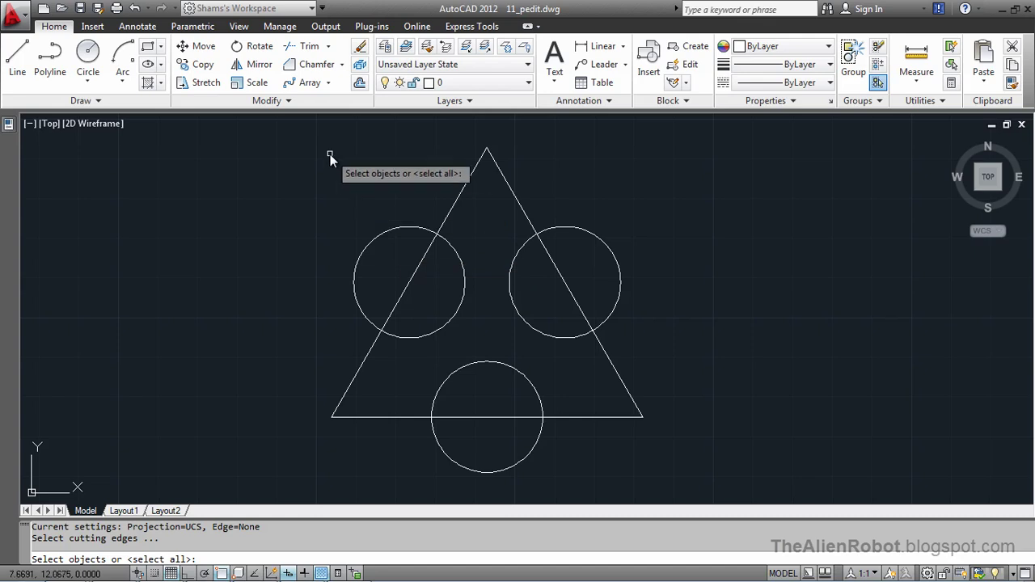
{"action": "left_click", "coordinate": [302, 127]}
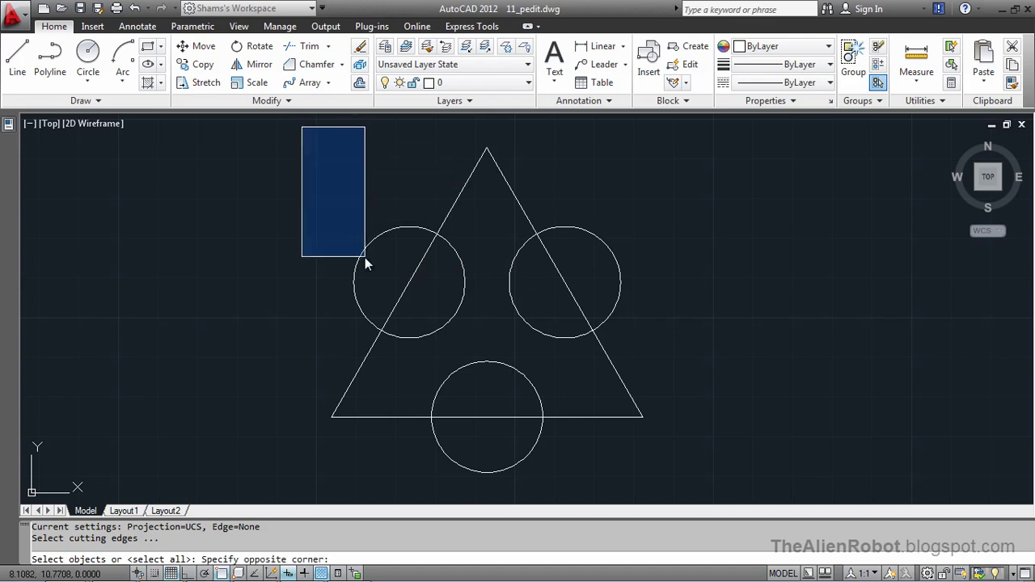
{"action": "left_click", "coordinate": [676, 479]}
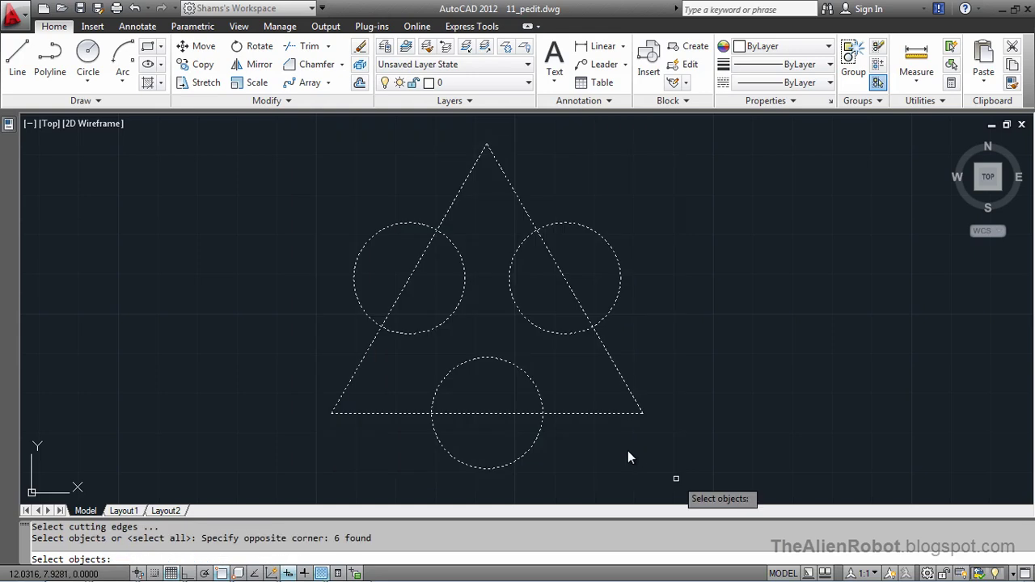
{"action": "key", "text": "Return"}
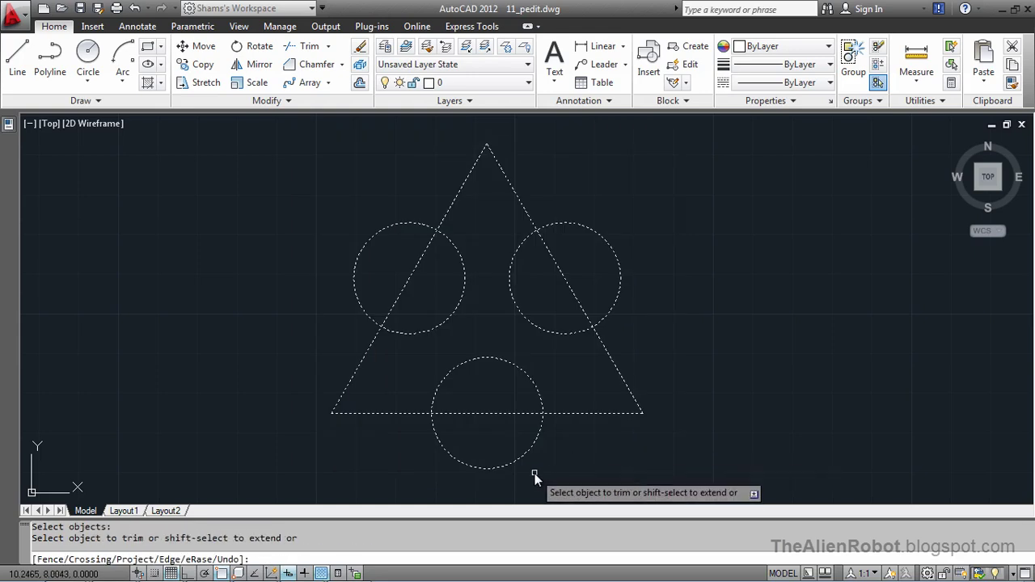
Step: Trim the outer arcs of the lower, right and left circles and the triangle pieces inside them
{"action": "left_click", "coordinate": [535, 472]}
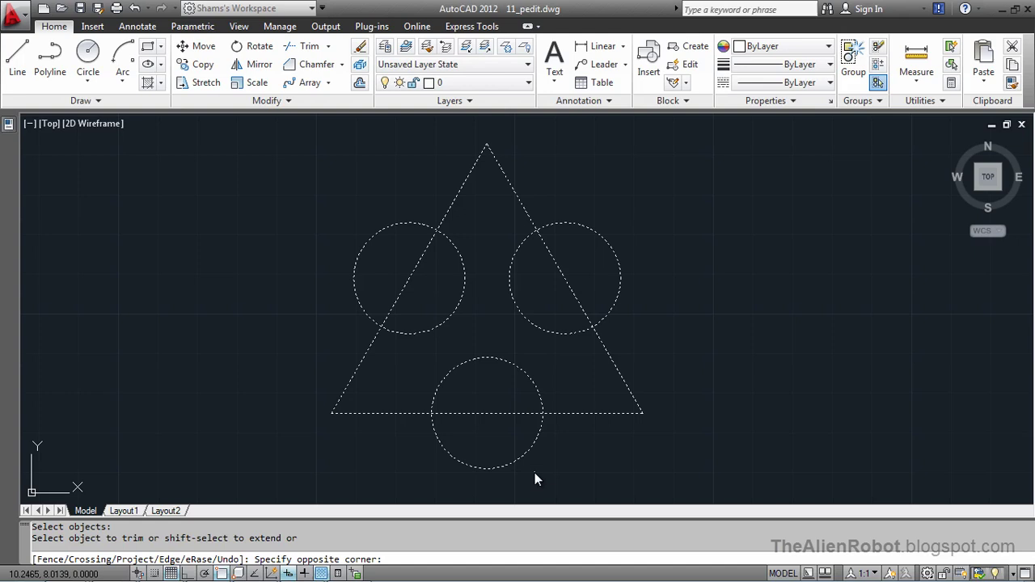
{"action": "left_click", "coordinate": [484, 408]}
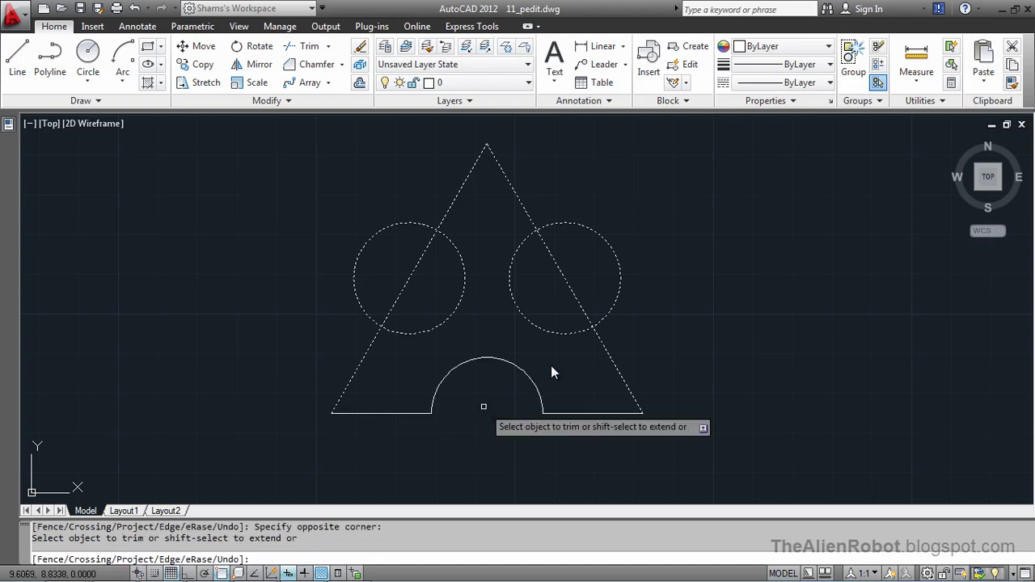
{"action": "left_click", "coordinate": [635, 271]}
{"action": "left_click", "coordinate": [544, 309]}
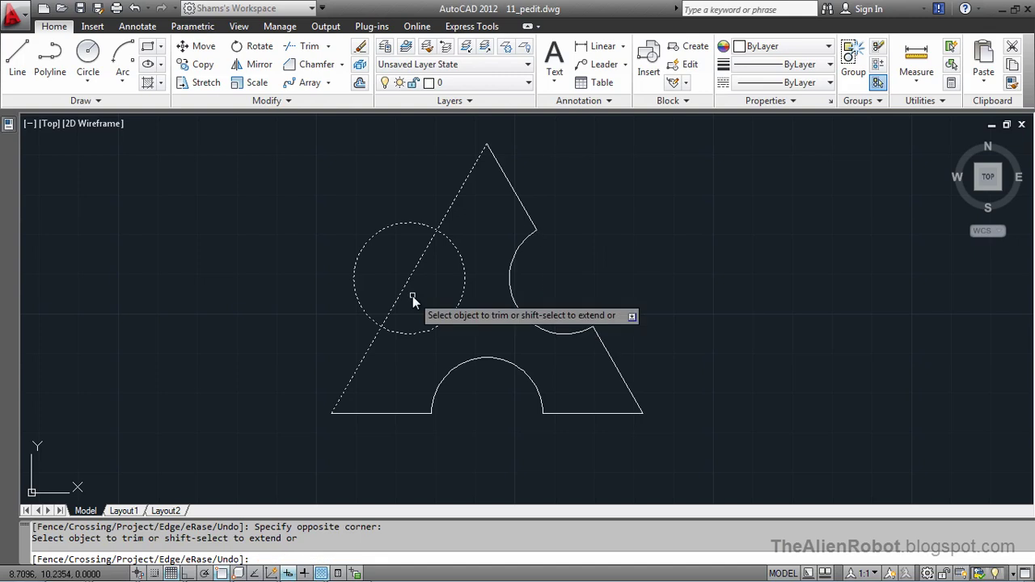
{"action": "left_click", "coordinate": [432, 275]}
{"action": "left_click", "coordinate": [317, 251]}
{"action": "key", "text": "Escape"}
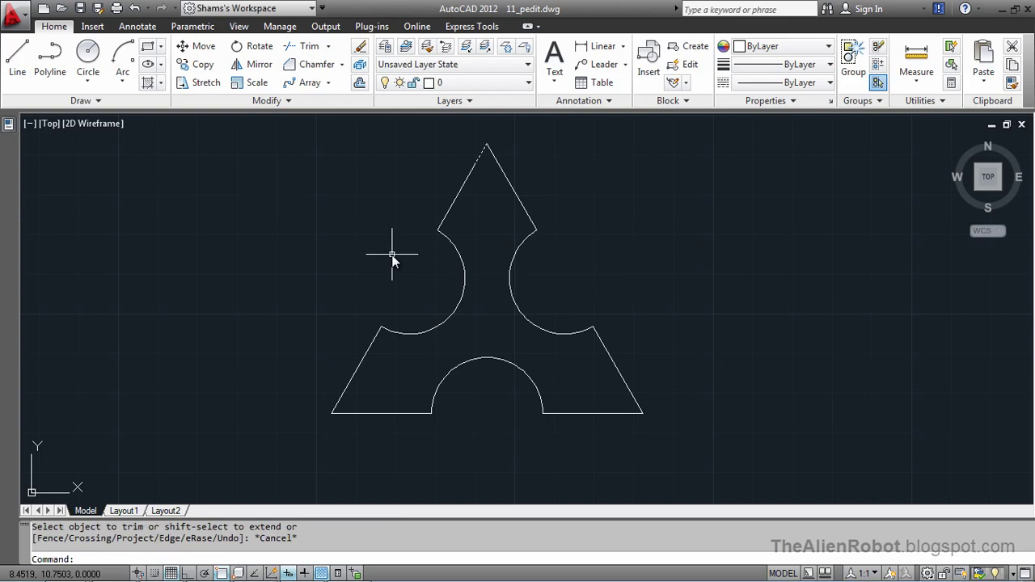
Step: Select the upper-left edge, left notch arc and upper-right edge separately, then expand the Modify panel
{"action": "left_click", "coordinate": [465, 184]}
{"action": "left_click", "coordinate": [459, 262]}
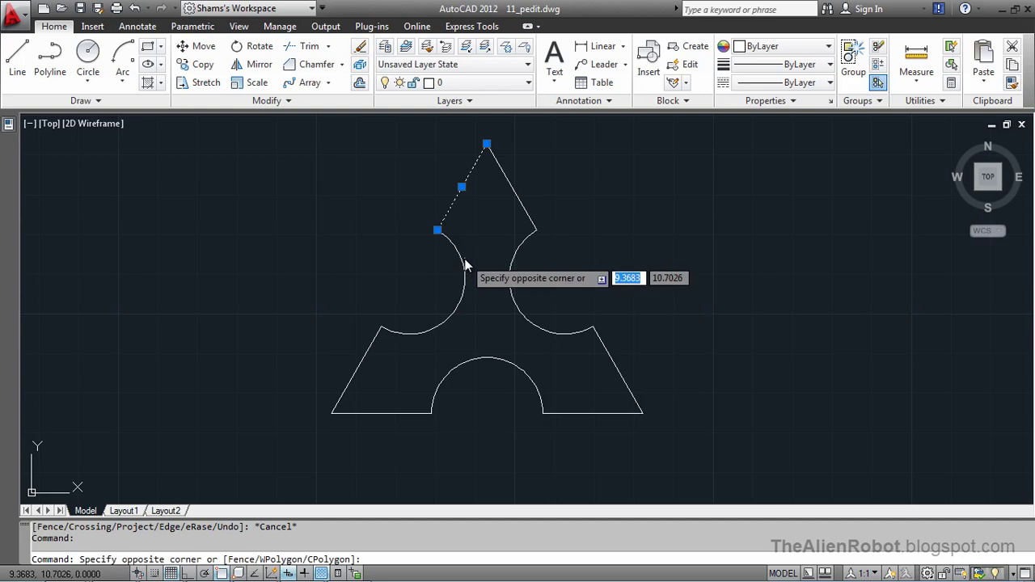
{"action": "key", "text": "Escape"}
{"action": "left_click", "coordinate": [459, 260]}
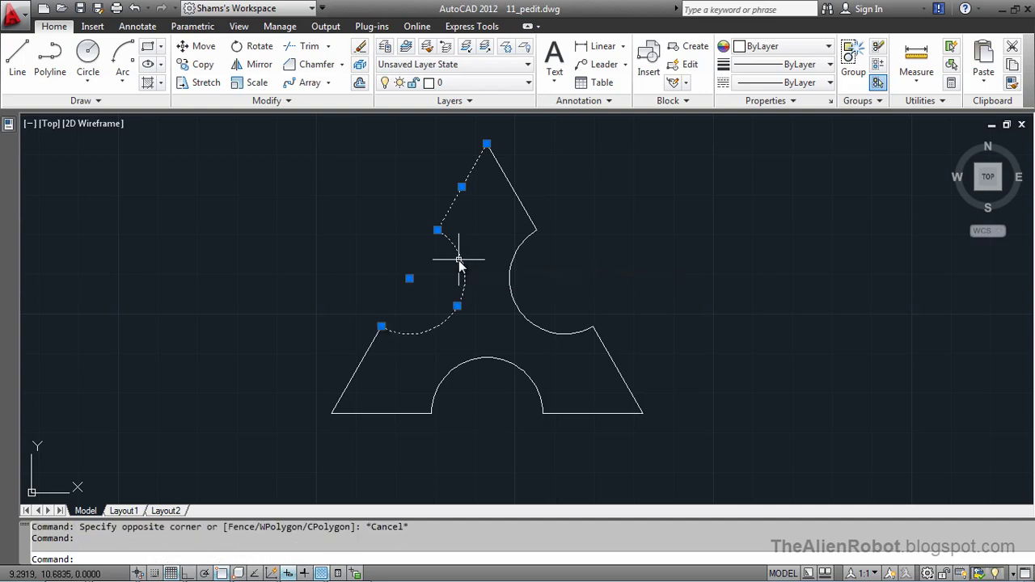
{"action": "left_click", "coordinate": [524, 215]}
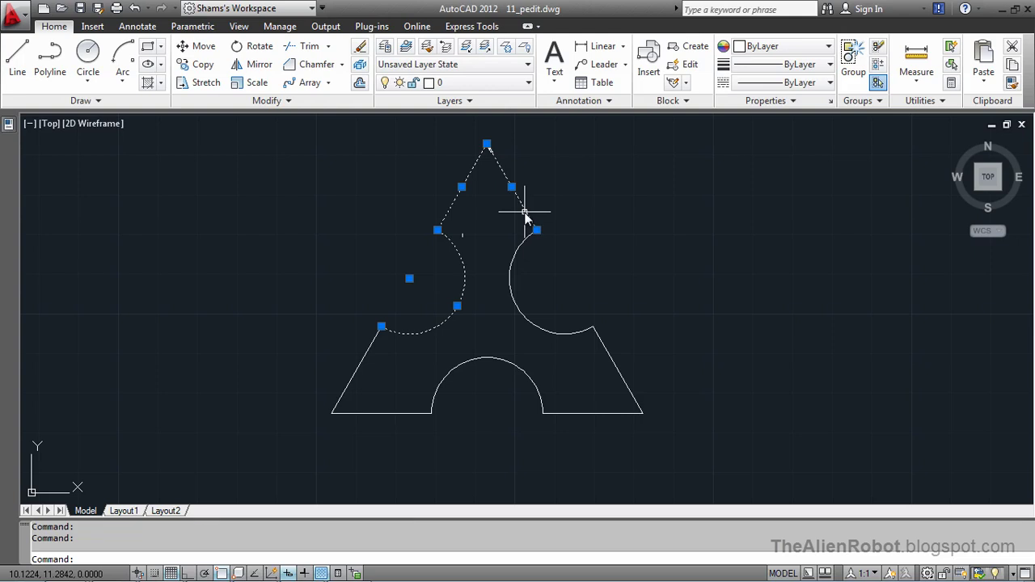
{"action": "key", "text": "Escape"}
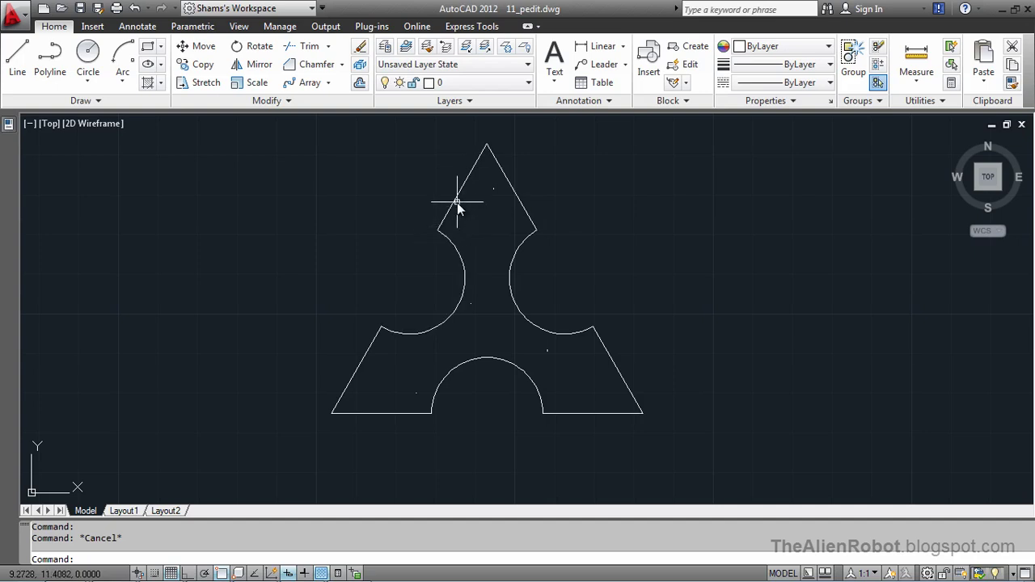
{"action": "left_click", "coordinate": [291, 102]}
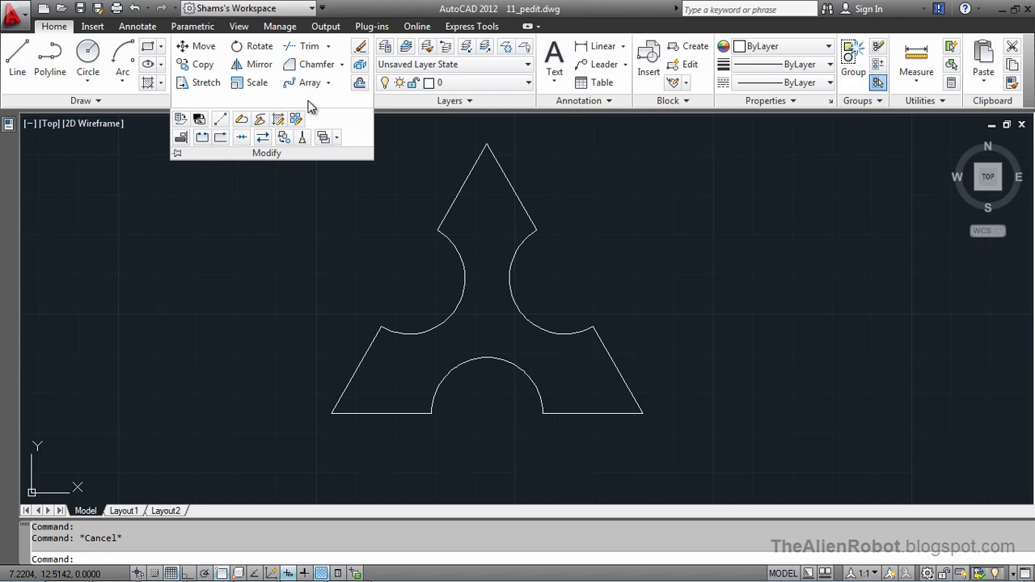
Step: Convert the upper-left edge to a polyline with Edit Polyline and join all nine outline pieces
{"action": "left_click", "coordinate": [242, 122]}
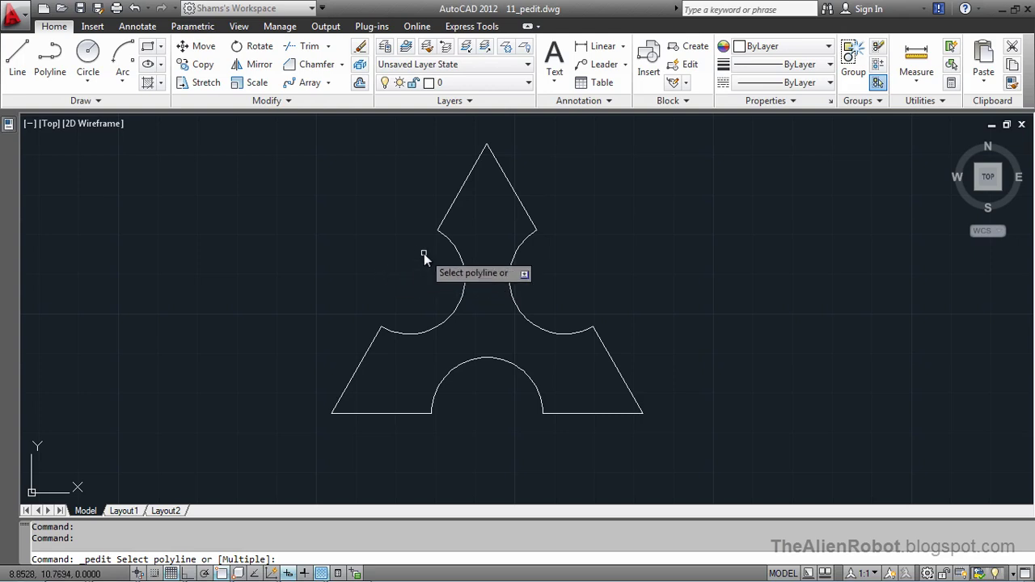
{"action": "left_click", "coordinate": [461, 190]}
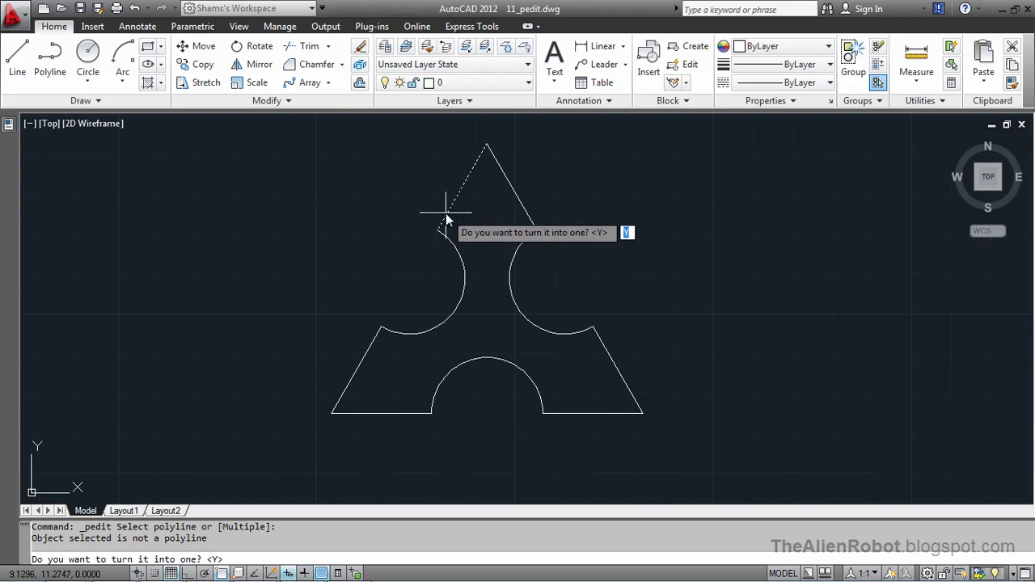
{"action": "key", "text": "Return"}
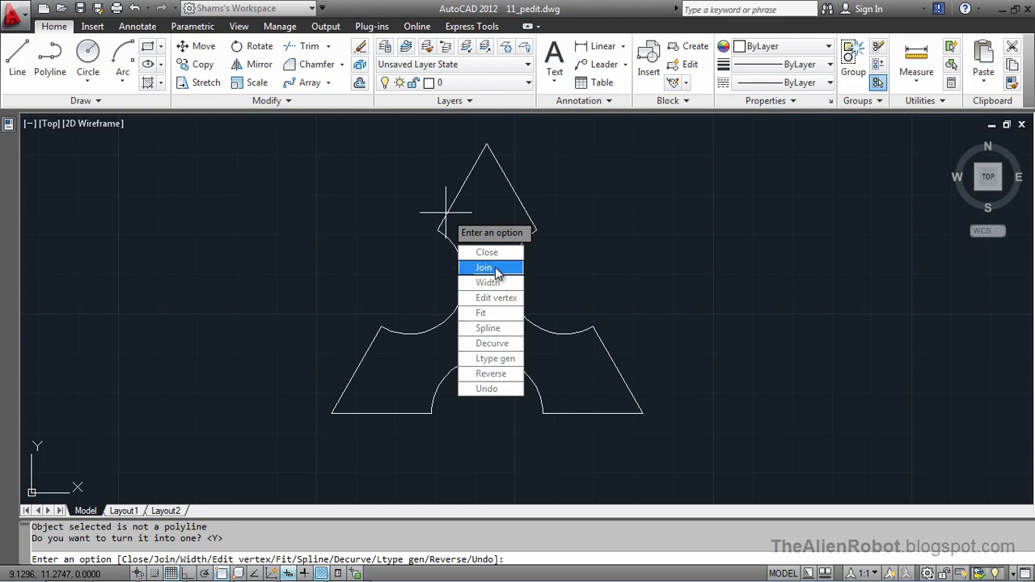
{"action": "left_click", "coordinate": [495, 269]}
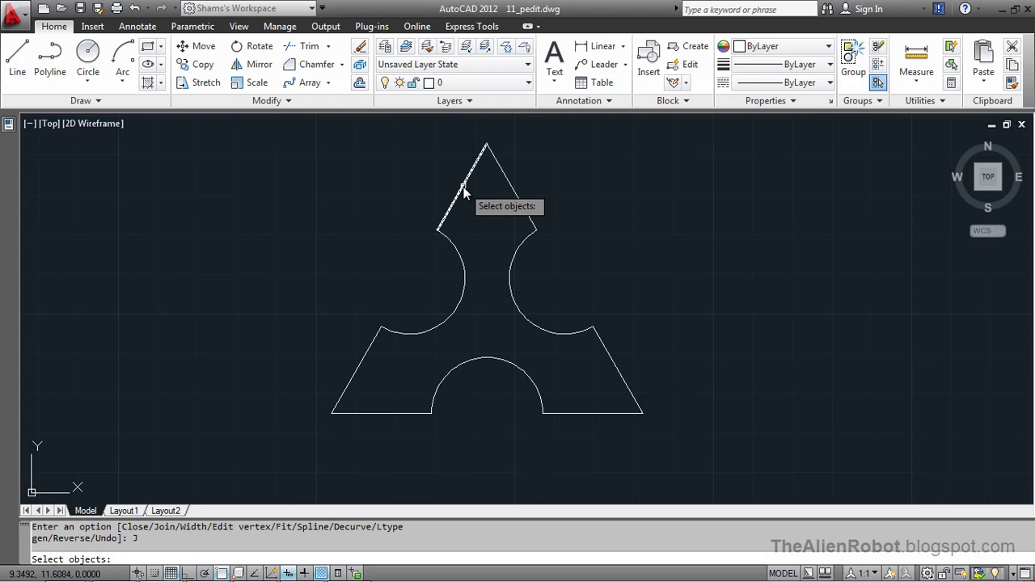
{"action": "left_click", "coordinate": [312, 127]}
{"action": "left_click", "coordinate": [666, 442]}
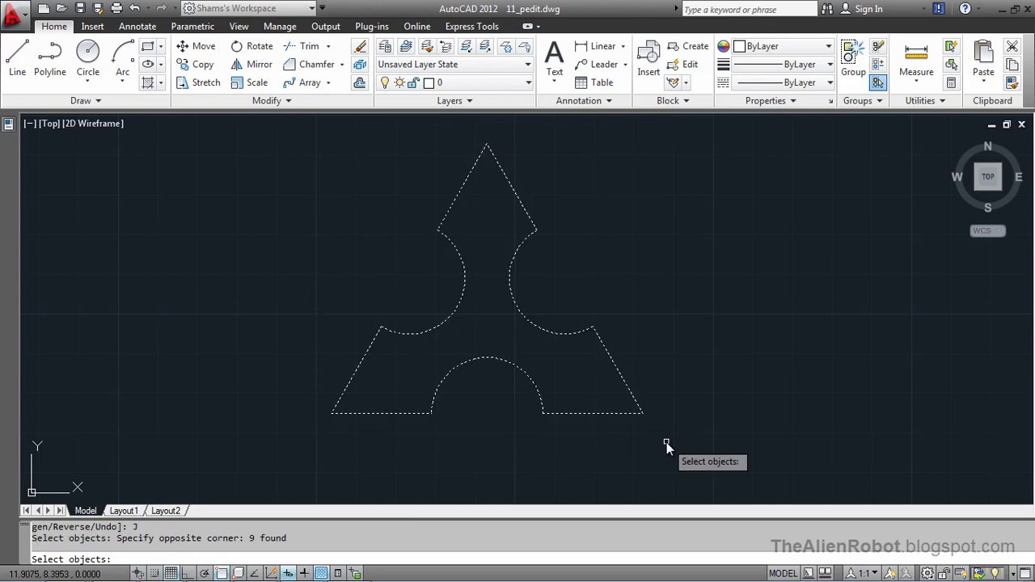
{"action": "key", "text": "Return"}
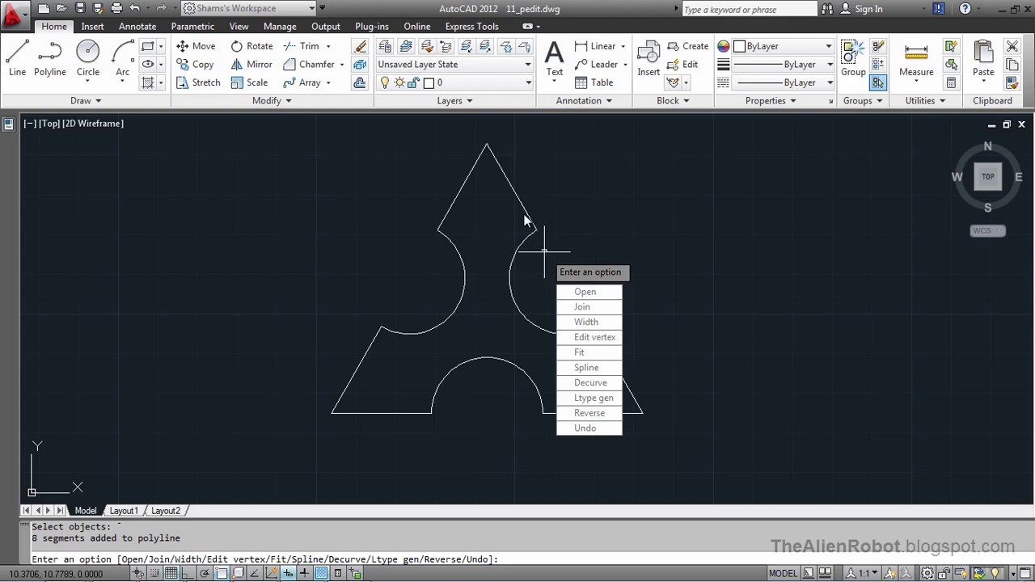
{"action": "key", "text": "Escape"}
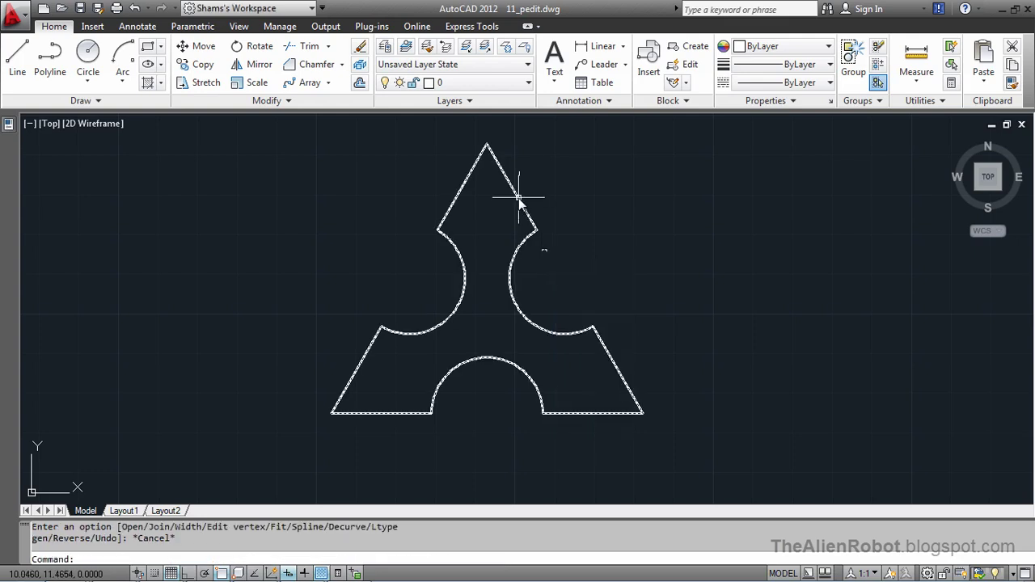
{"action": "left_click", "coordinate": [519, 198]}
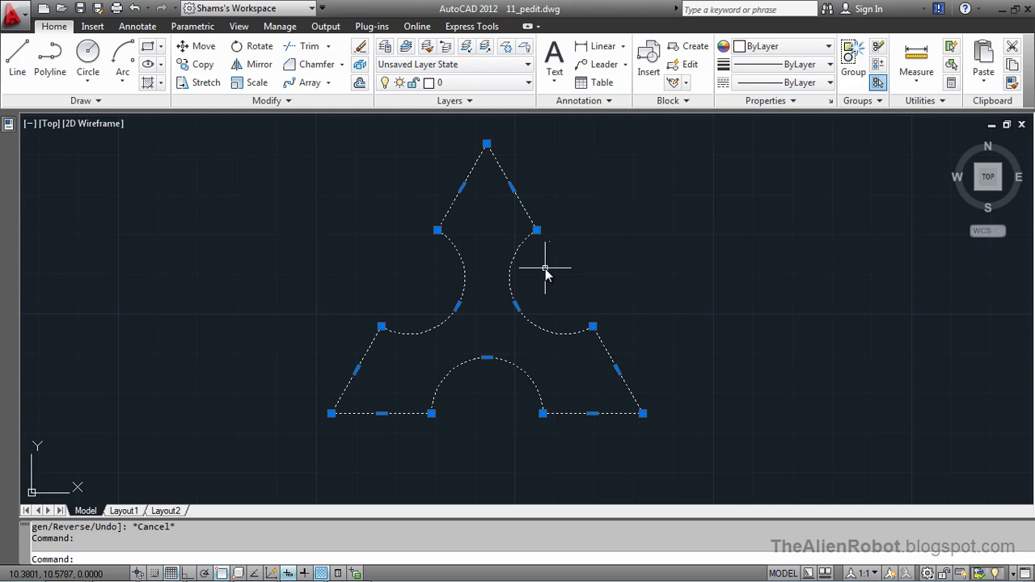
{"action": "key", "text": "Escape"}
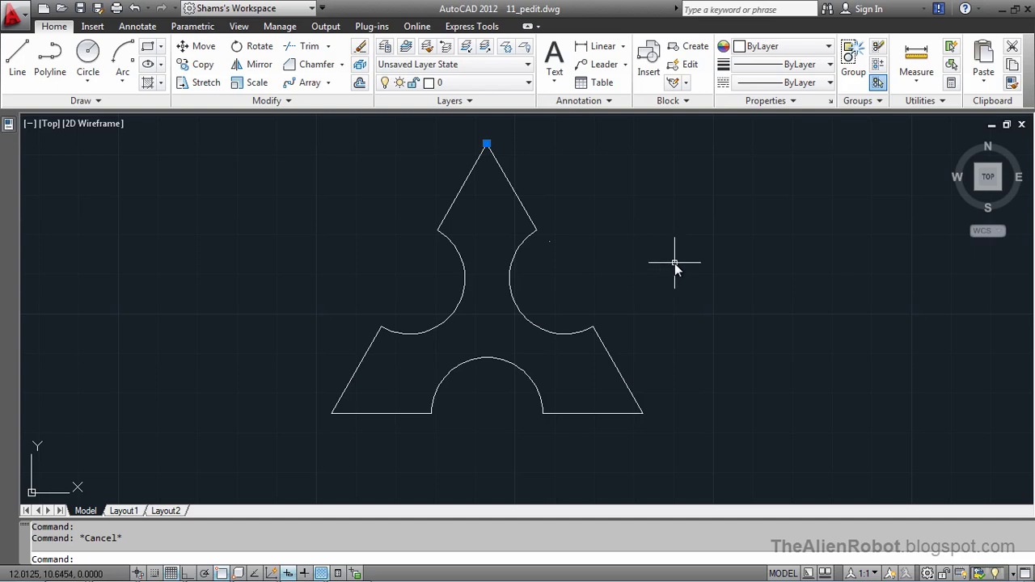
Step: Pan and zoom to center the MP3 player's cross-shaped button pad in view
{"action": "middle_click_drag", "start_coordinate": [854, 293], "coordinate": [526, 286]}
{"action": "scroll", "coordinate": [453, 283], "scroll_direction": "down", "scroll_amount": 2}
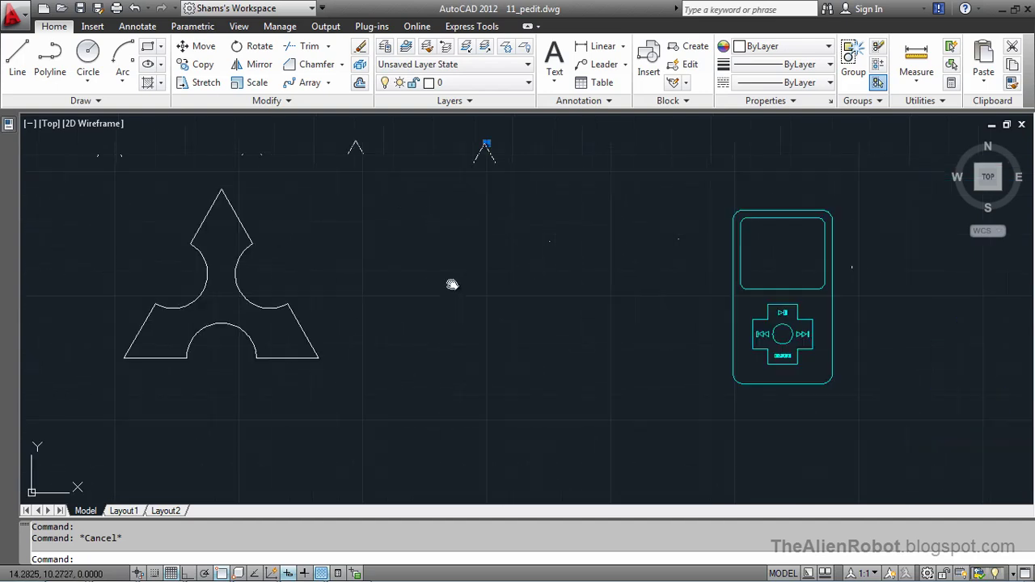
{"action": "mouse_move", "coordinate": [594, 311]}
{"action": "middle_mouse_down"}
{"action": "mouse_move", "coordinate": [231, 326]}
{"action": "mouse_move", "coordinate": [312, 358]}
{"action": "middle_mouse_up"}
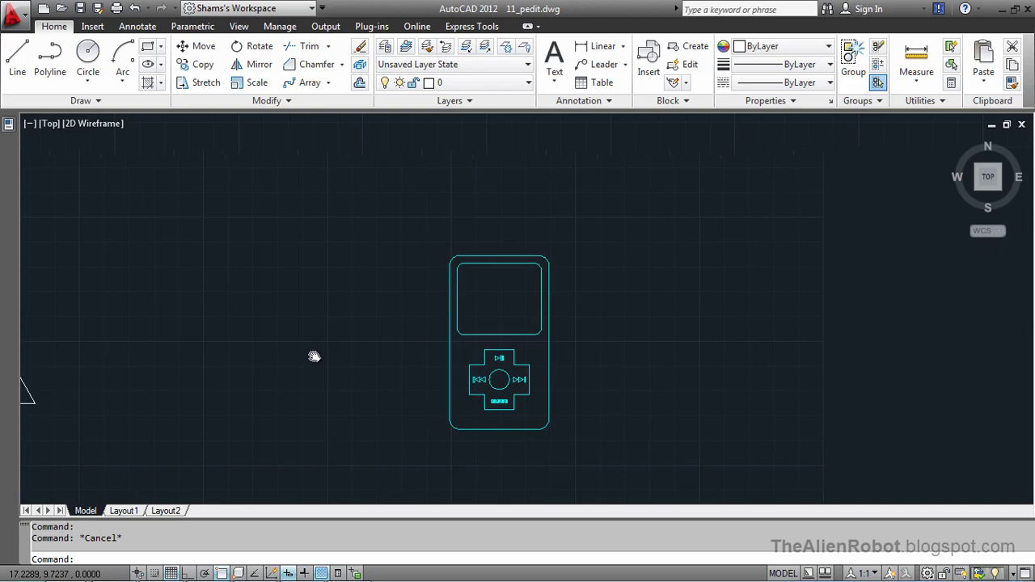
{"action": "scroll", "coordinate": [589, 372], "scroll_direction": "up", "scroll_amount": 2}
{"action": "mouse_move", "coordinate": [555, 353]}
{"action": "middle_mouse_down"}
{"action": "mouse_move", "coordinate": [623, 353]}
{"action": "mouse_move", "coordinate": [663, 314]}
{"action": "mouse_move", "coordinate": [656, 300]}
{"action": "middle_mouse_up"}
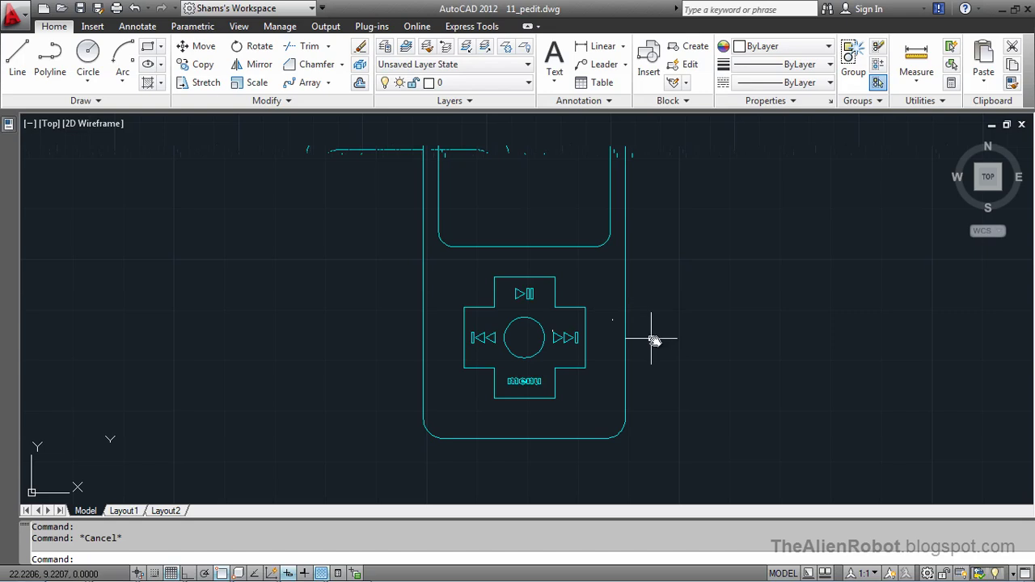
{"action": "scroll", "coordinate": [683, 362], "scroll_direction": "up", "scroll_amount": 4}
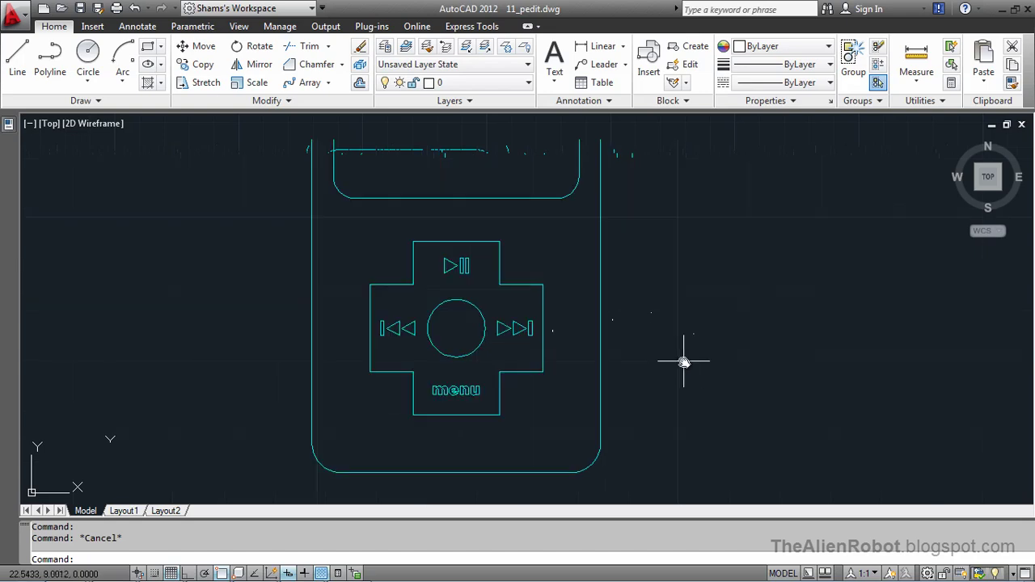
{"action": "mouse_move", "coordinate": [666, 358]}
{"action": "middle_mouse_down"}
{"action": "mouse_move", "coordinate": [793, 353]}
{"action": "mouse_move", "coordinate": [630, 374]}
{"action": "middle_mouse_up"}
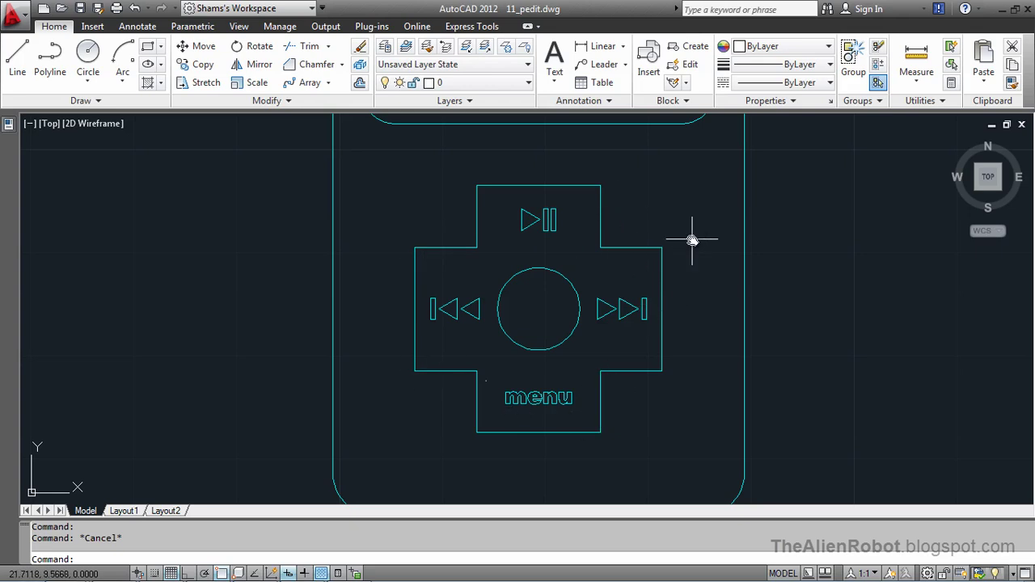
{"action": "left_click", "coordinate": [491, 186]}
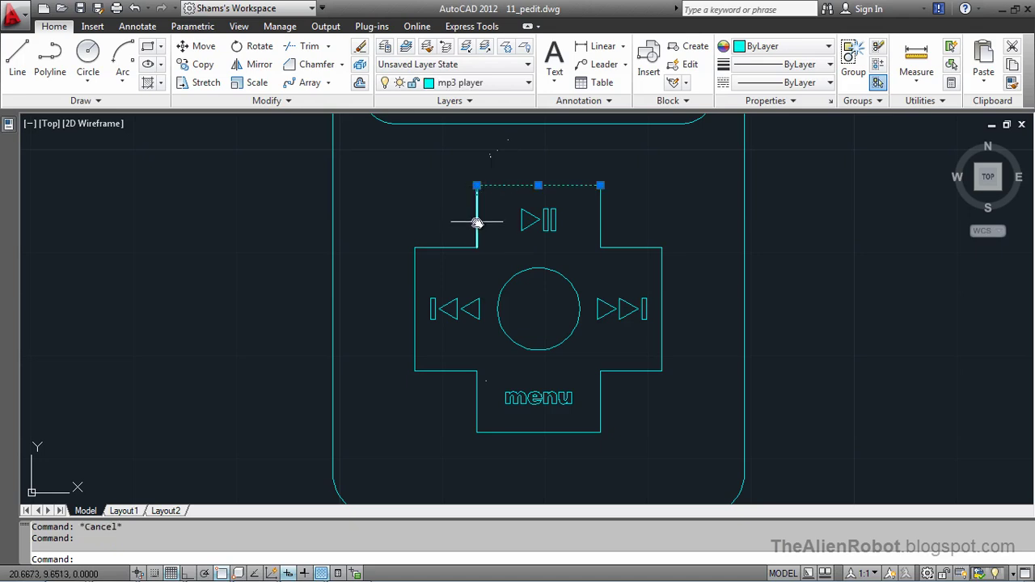
{"action": "left_click", "coordinate": [447, 248]}
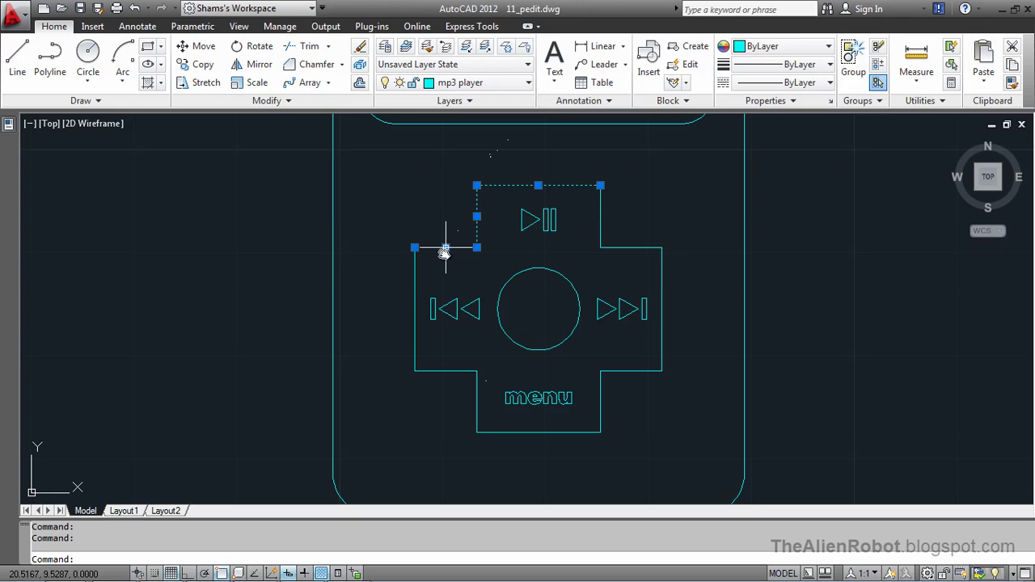
{"action": "left_click", "coordinate": [415, 289]}
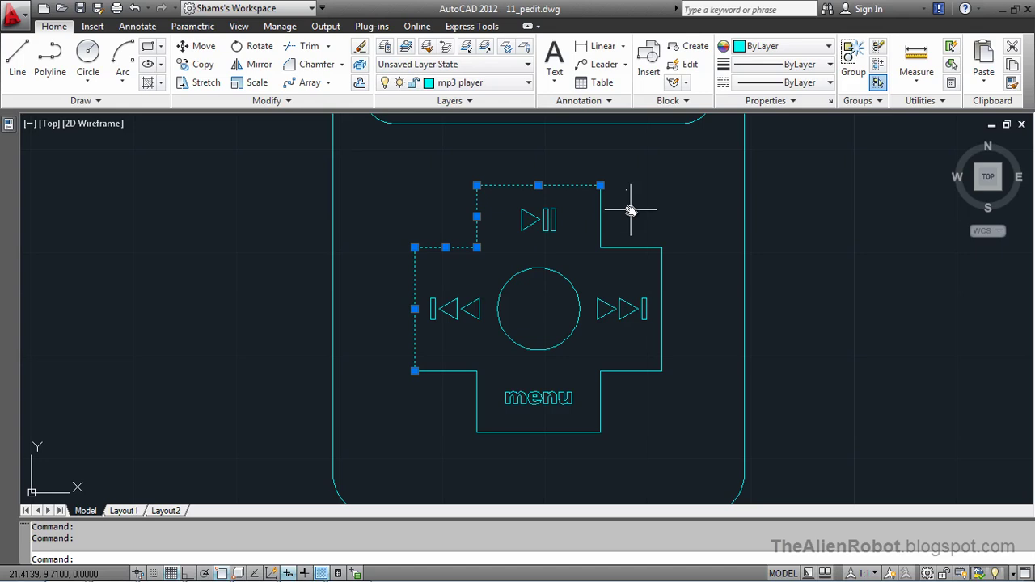
{"action": "key", "text": "Escape"}
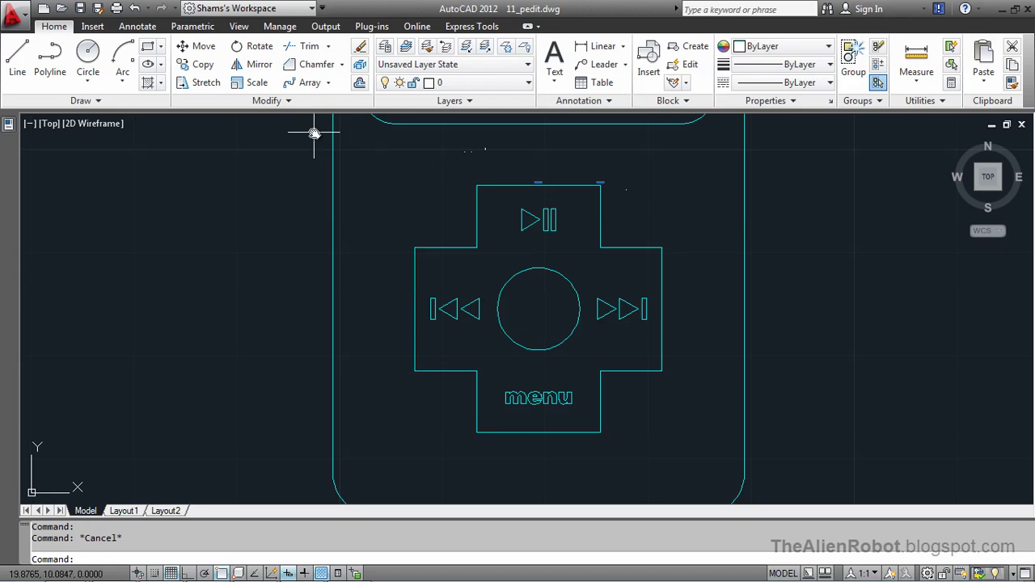
Step: Convert the upper edge of the cross's left arm to a polyline and choose Join
{"action": "left_click", "coordinate": [290, 101]}
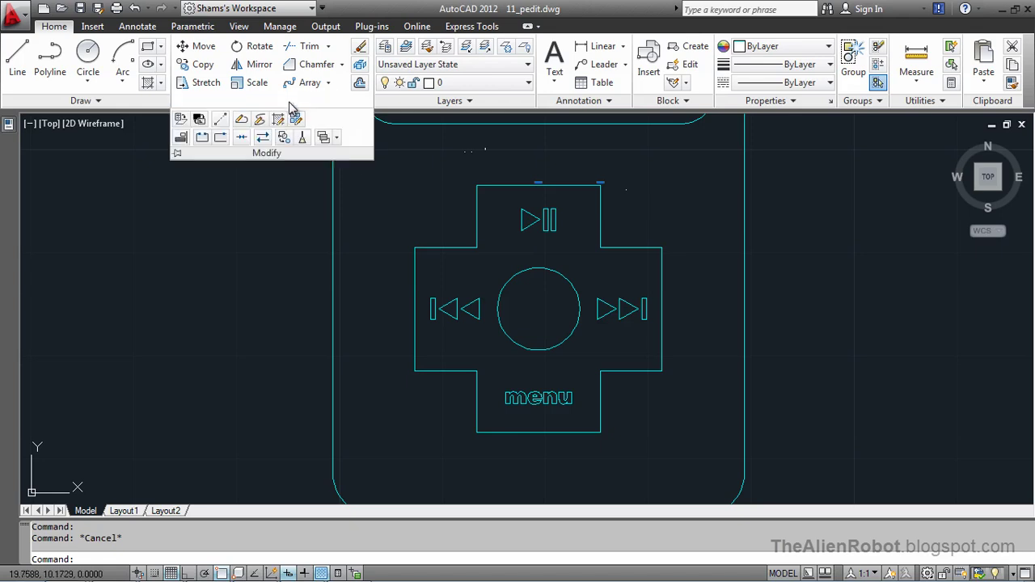
{"action": "left_click", "coordinate": [240, 121]}
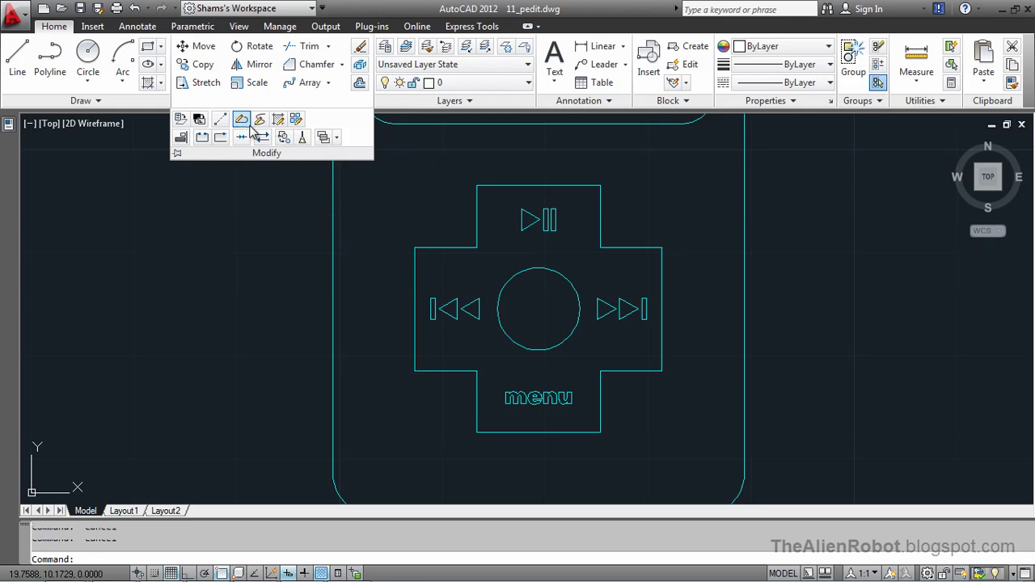
{"action": "left_click", "coordinate": [451, 253]}
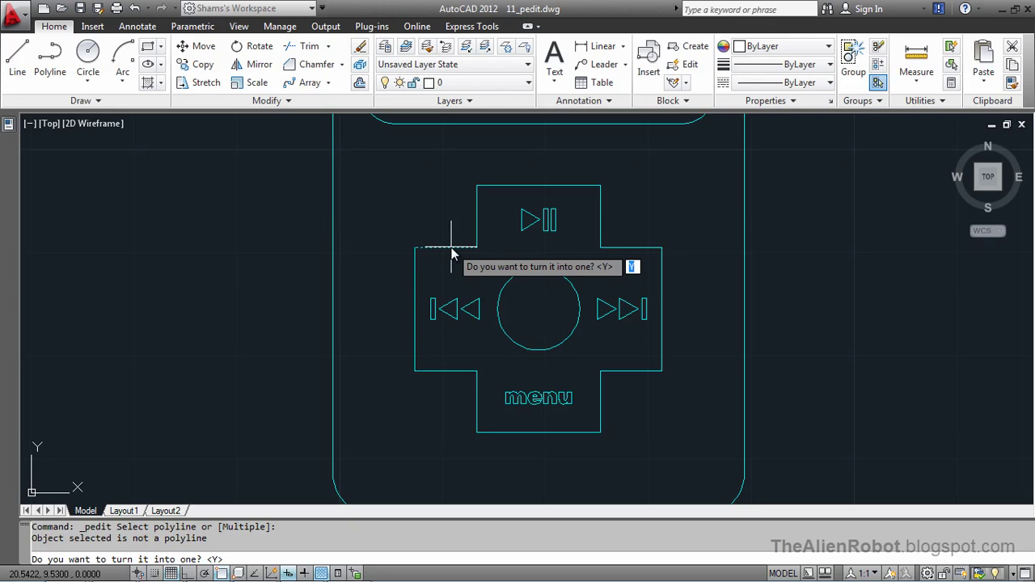
{"action": "key", "text": "Return"}
{"action": "left_click", "coordinate": [495, 304]}
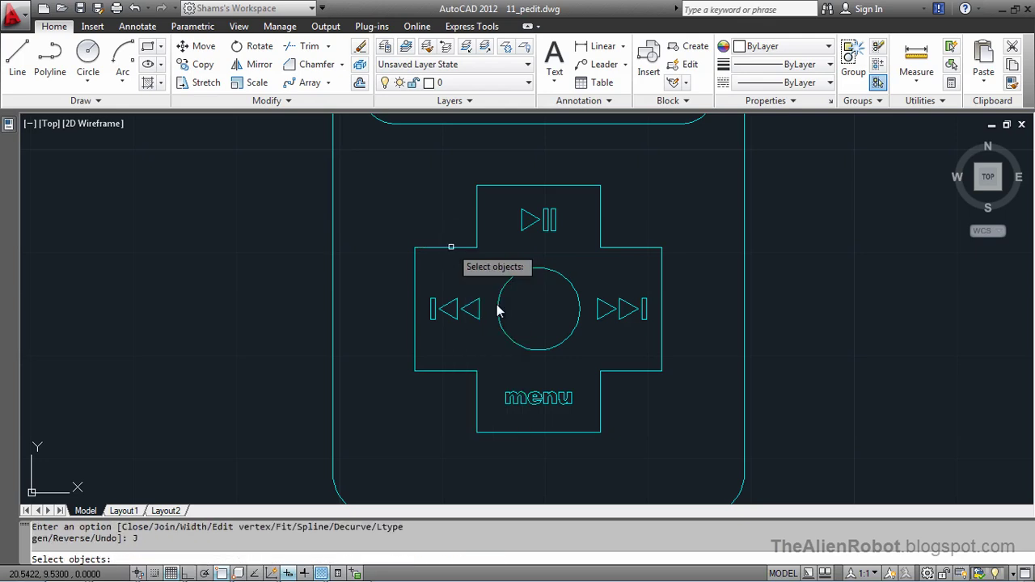